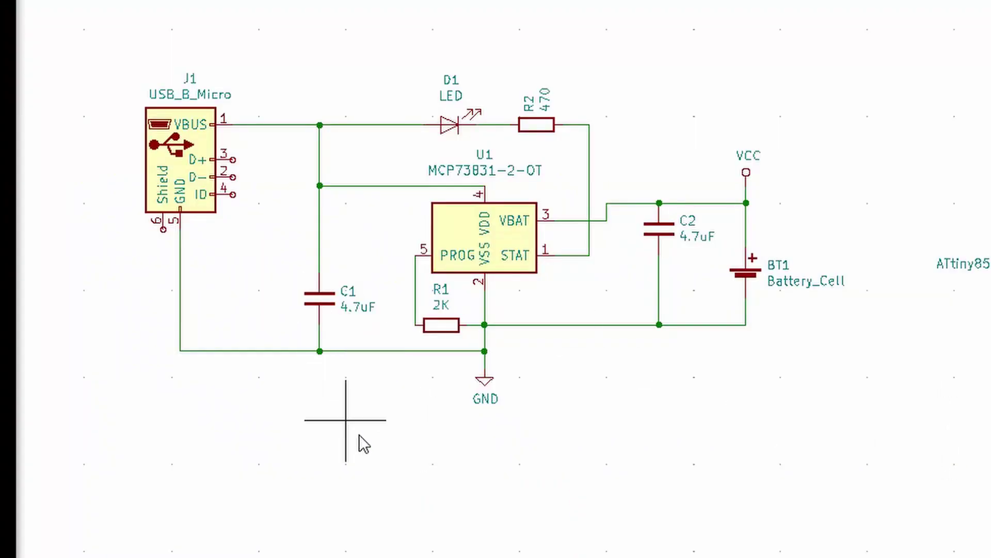
pyautogui.moveTo(356, 436); pyautogui.dragTo(491, 420)
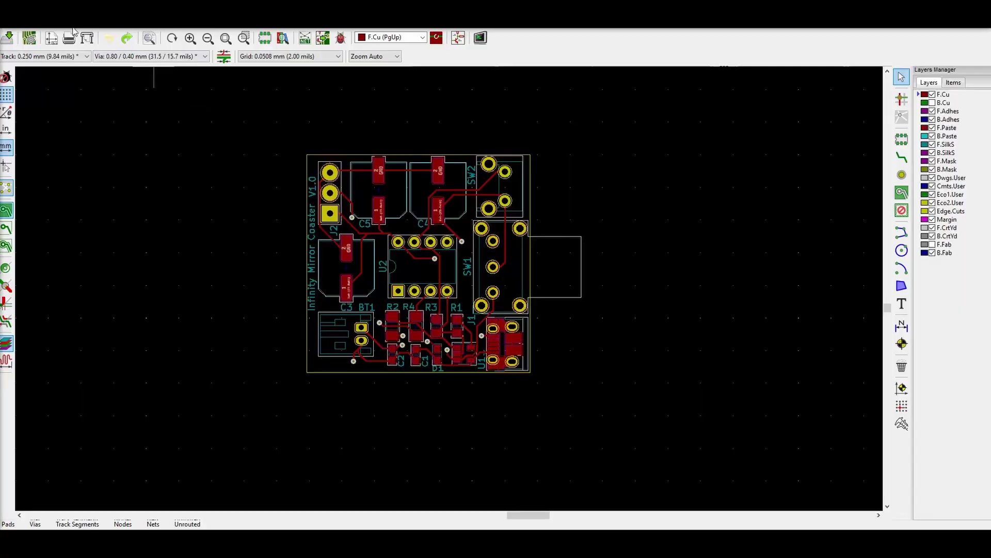
# - Display the PCB layout as a 3D model and inspect the board with its components from several angles
pyautogui.click(44, 28)
pyautogui.click(72, 86)
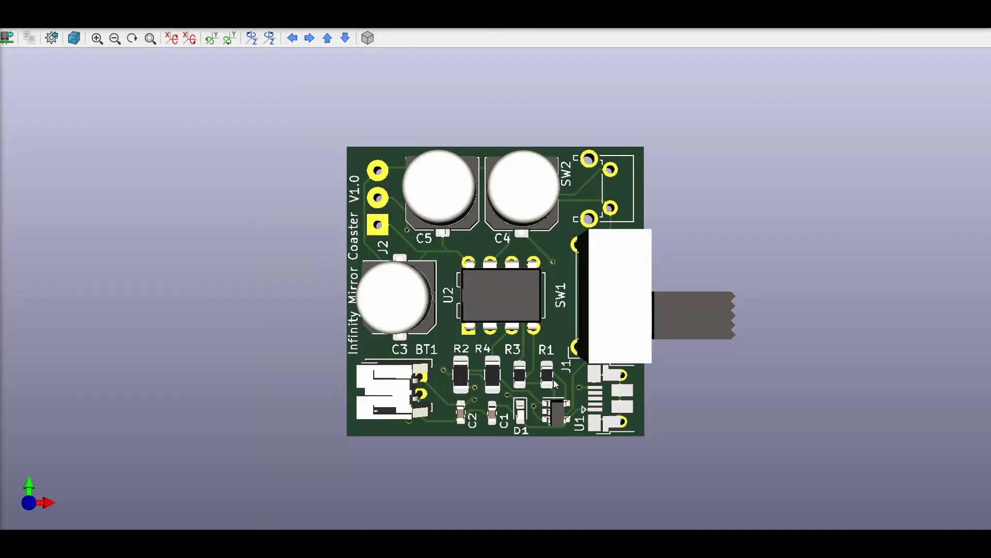
pyautogui.moveTo(555, 383); pyautogui.dragTo(533, 371)
pyautogui.moveTo(512, 408); pyautogui.dragTo(491, 349)
pyautogui.moveTo(480, 401); pyautogui.dragTo(545, 347)
pyautogui.moveTo(546, 262); pyautogui.dragTo(553, 394)
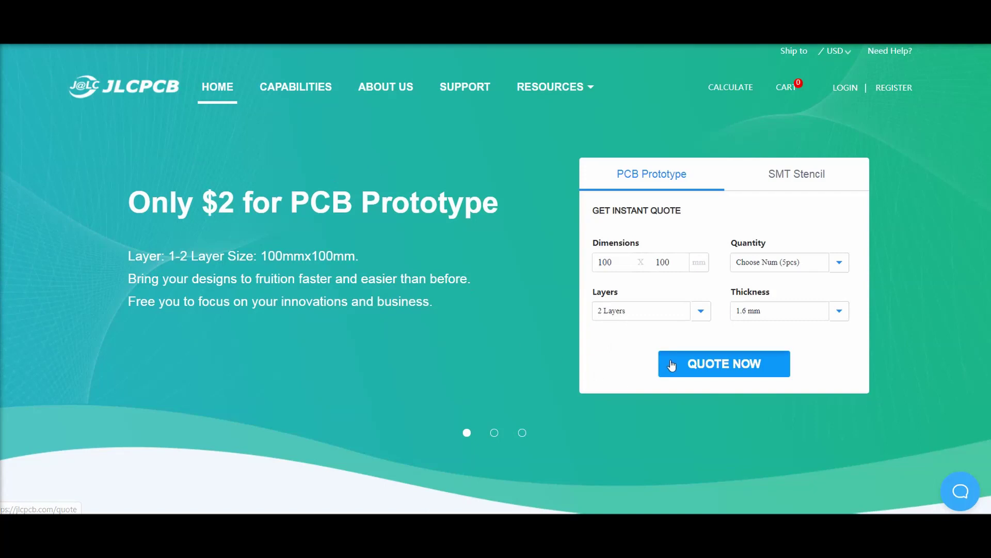
# - Switch to the JLCPCB website, start a PCB quote and upload Infinity Mirror Project_Gerber_V1 from the Infinity Mirror Coaster folder
pyautogui.click(671, 365)
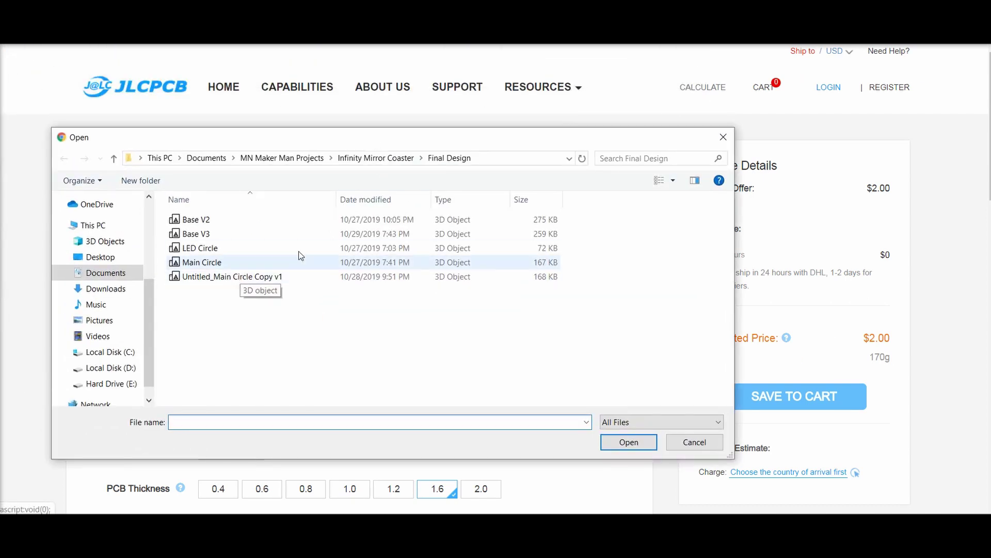
pyautogui.click(356, 159)
pyautogui.click(222, 249)
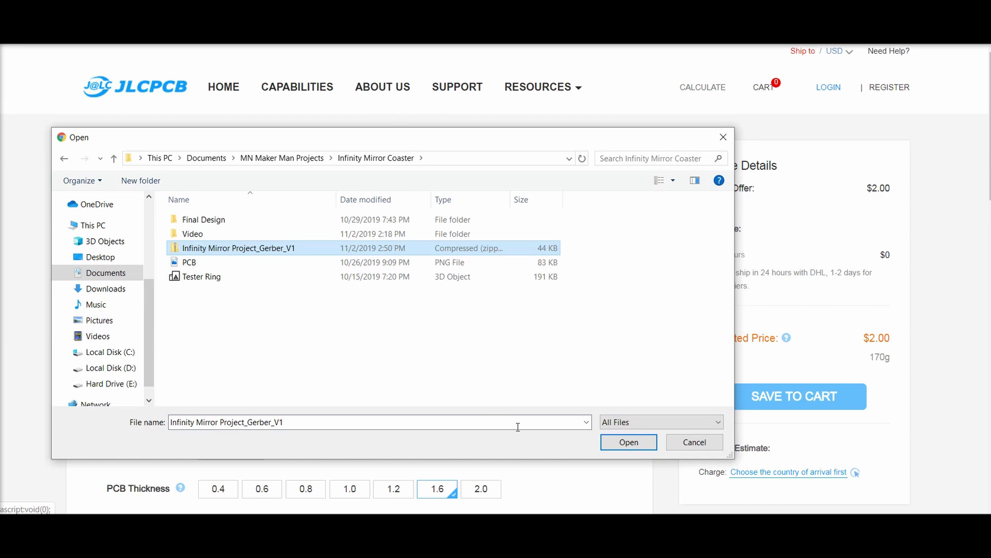
pyautogui.click(613, 445)
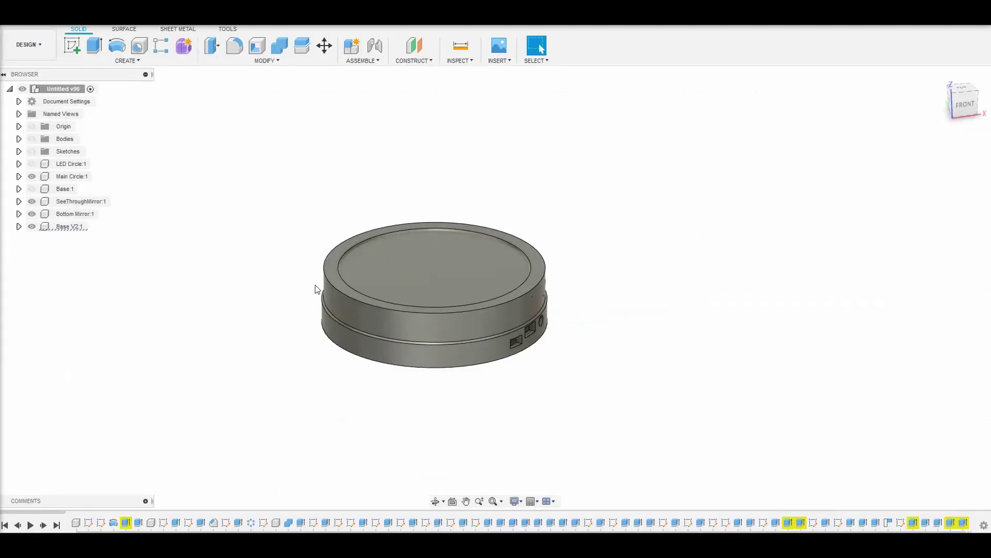
# - Switch to Fusion 360 and hide the Main Circle component of the coaster to expose the mirrors
pyautogui.moveTo(314, 287); pyautogui.dragTo(268, 301)
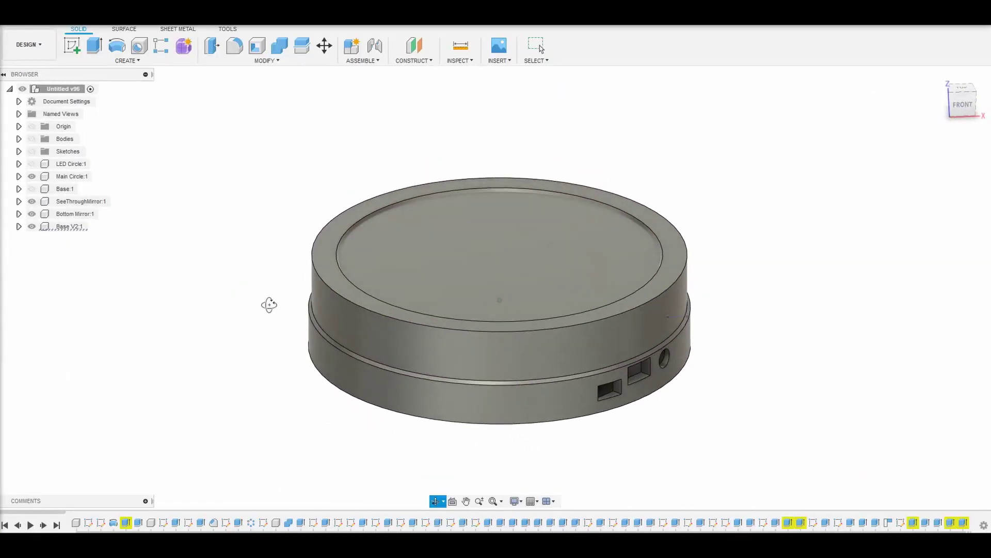
pyautogui.press('Escape')
pyautogui.click(32, 176)
pyautogui.moveTo(227, 331); pyautogui.dragTo(240, 292)
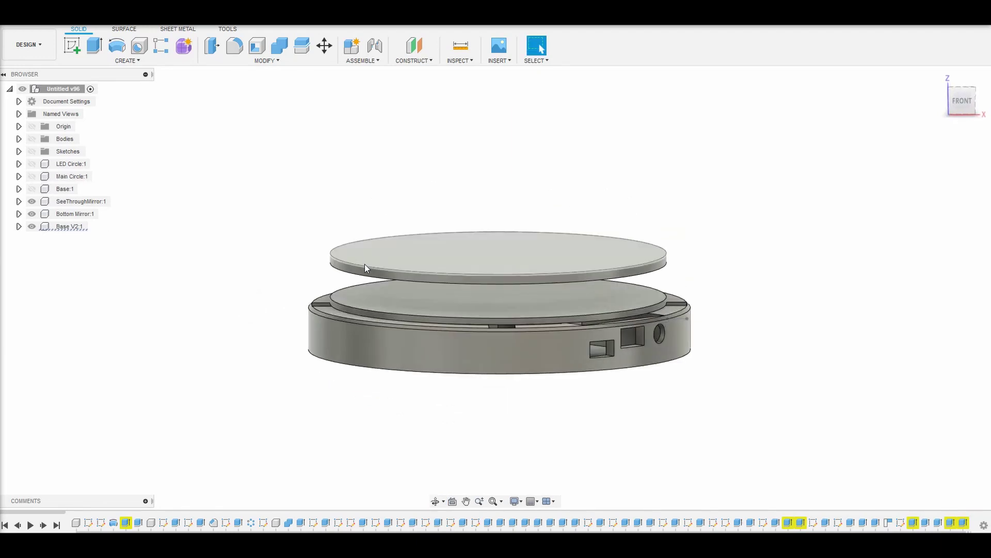
# - Hide the SeeThroughMirror and Bottom Mirror components and examine the compartments and side openings of Base V2
pyautogui.click(31, 201)
pyautogui.click(32, 214)
pyautogui.moveTo(192, 289); pyautogui.dragTo(228, 336)
pyautogui.press('Escape')
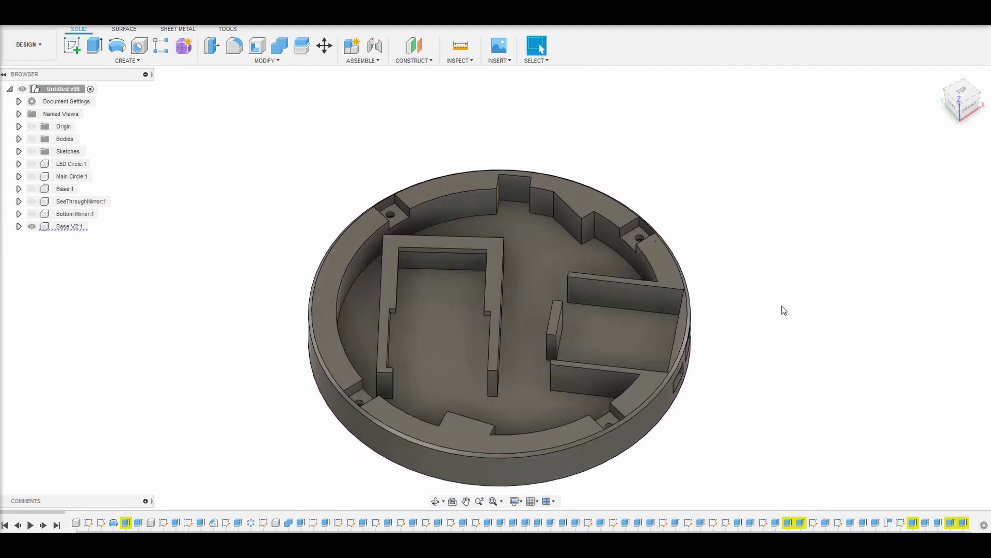
pyautogui.moveTo(710, 368); pyautogui.dragTo(651, 356)
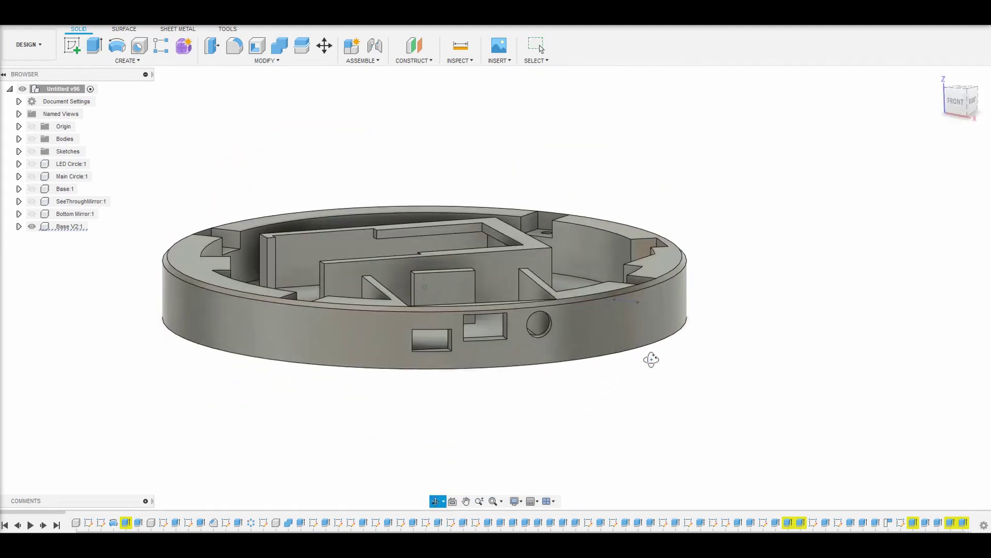
pyautogui.moveTo(428, 344); pyautogui.dragTo(600, 177)
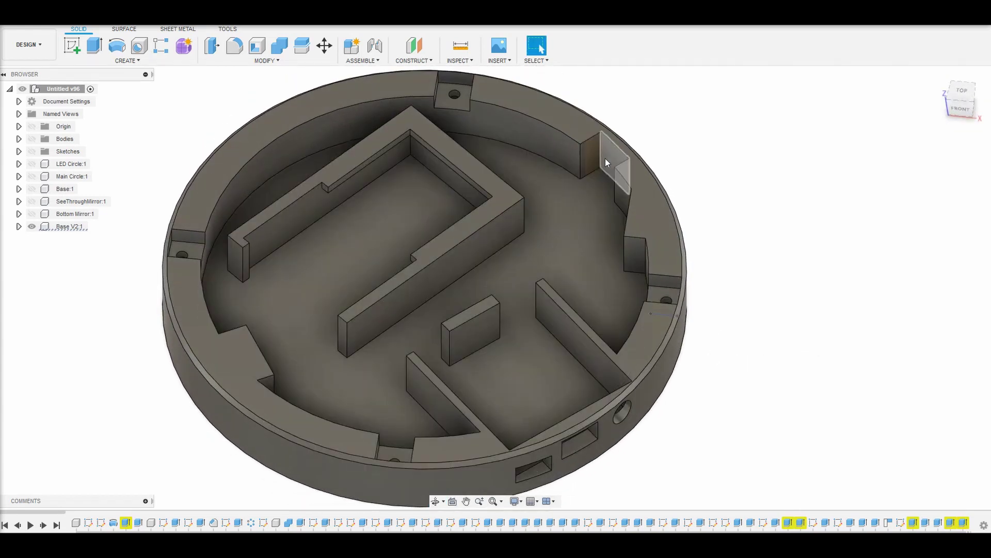
# - Show the Main Circle and LED Circle components again together with Base V2
pyautogui.scroll(-2, 605, 162)
pyautogui.click(31, 176)
pyautogui.moveTo(215, 301); pyautogui.dragTo(281, 305)
pyautogui.press('Escape')
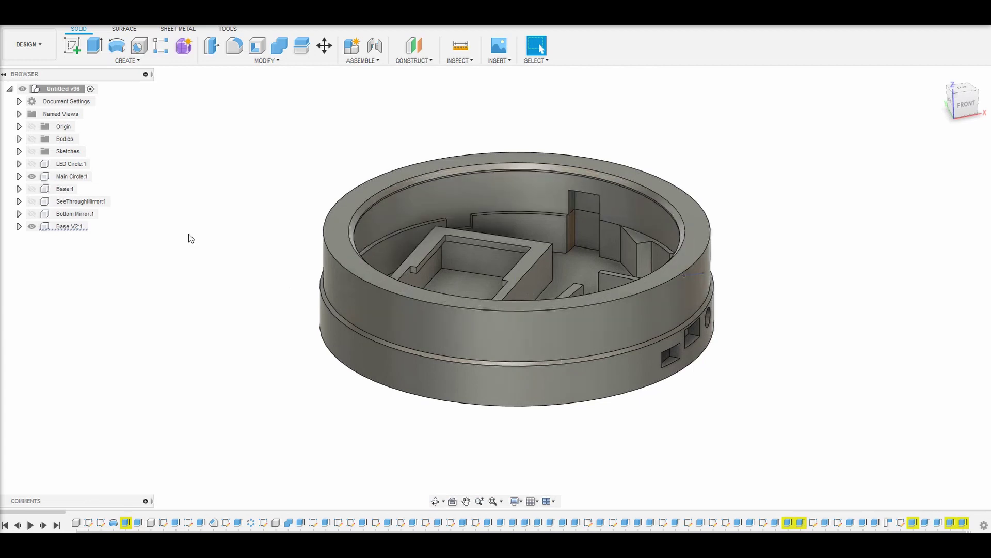
pyautogui.click(31, 164)
pyautogui.press('F4')
pyautogui.moveTo(295, 286); pyautogui.dragTo(257, 273)
pyautogui.press('Escape')
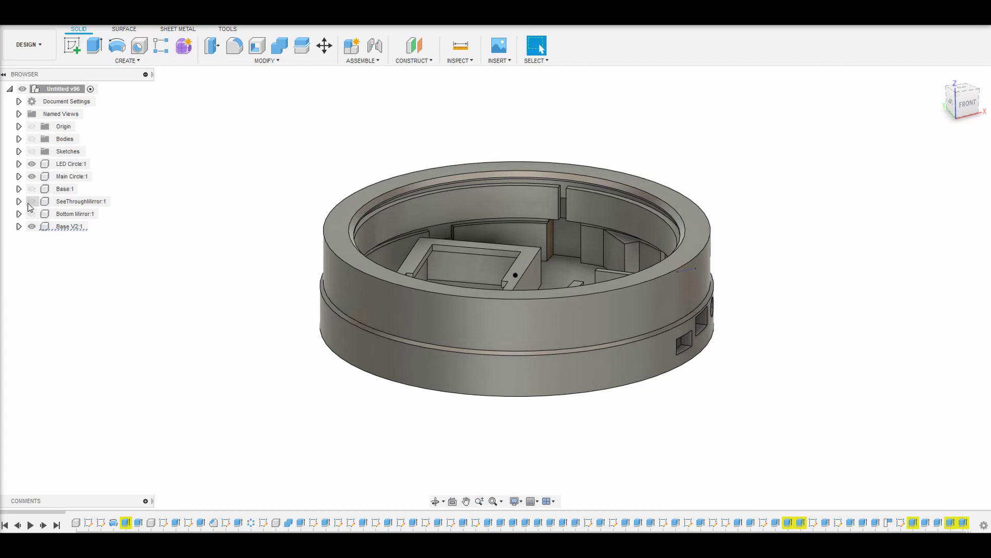
# - Hide Base V2 and show the SeeThroughMirror component while viewing the ring assembly from its underside
pyautogui.click(32, 226)
pyautogui.press('F4')
pyautogui.moveTo(41, 236); pyautogui.dragTo(218, 165)
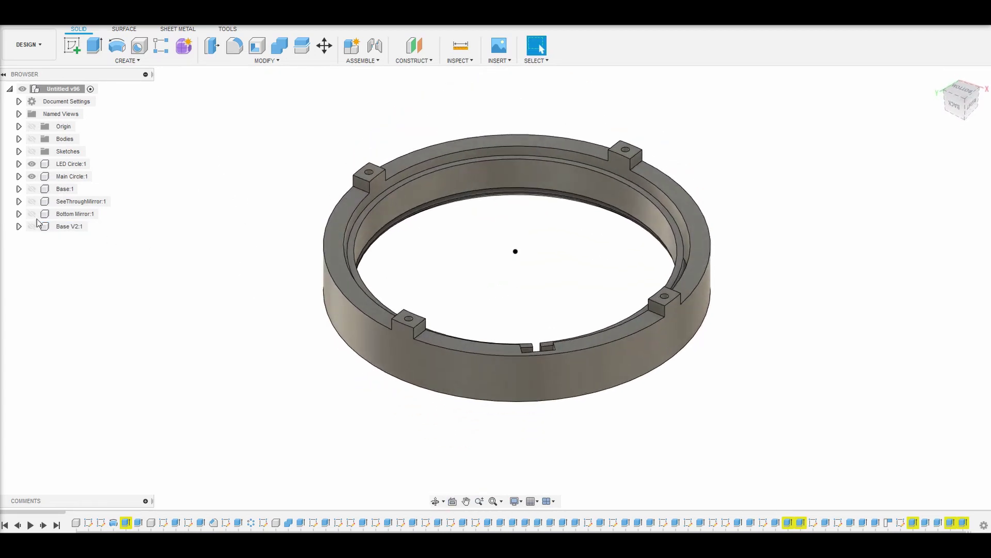
pyautogui.click(32, 200)
pyautogui.press('F4')
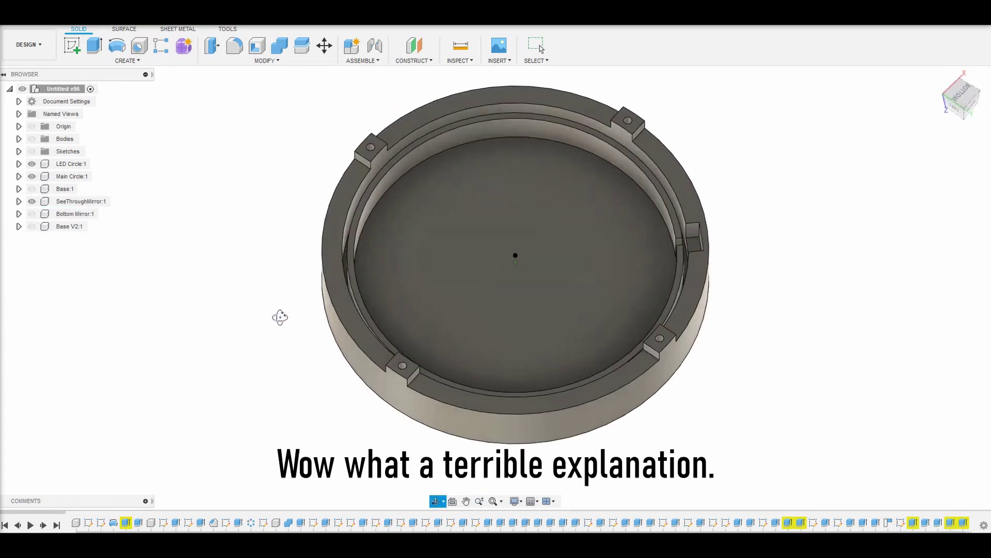